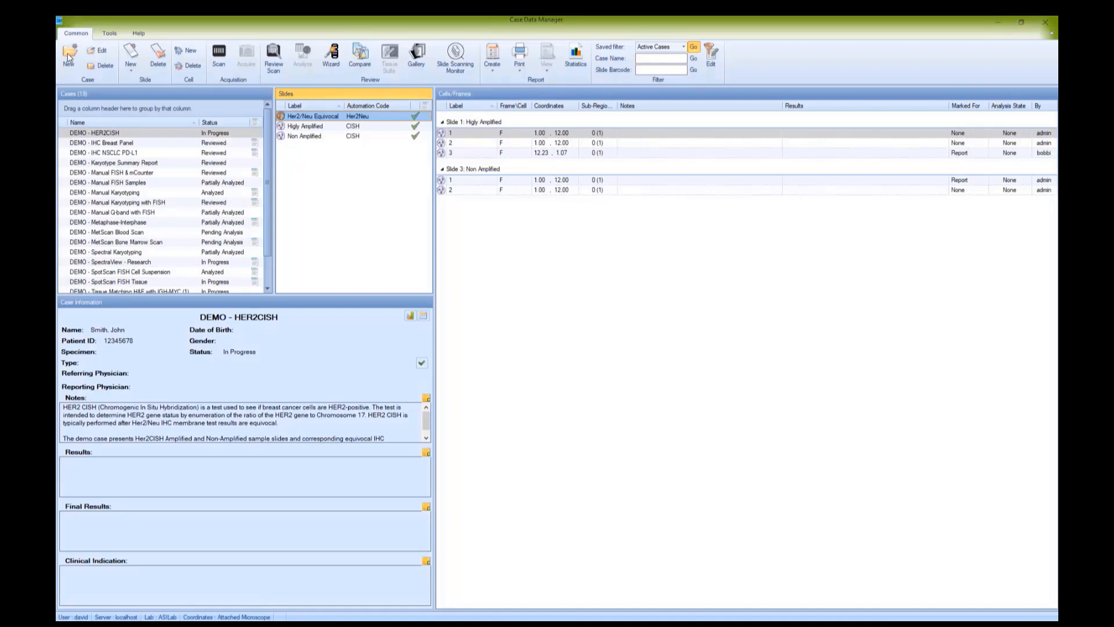
# Create and save a Cytogenetics case named CAse 23 with a single Karyotyping slide labelled 24hr.
pyautogui.click(68, 55)
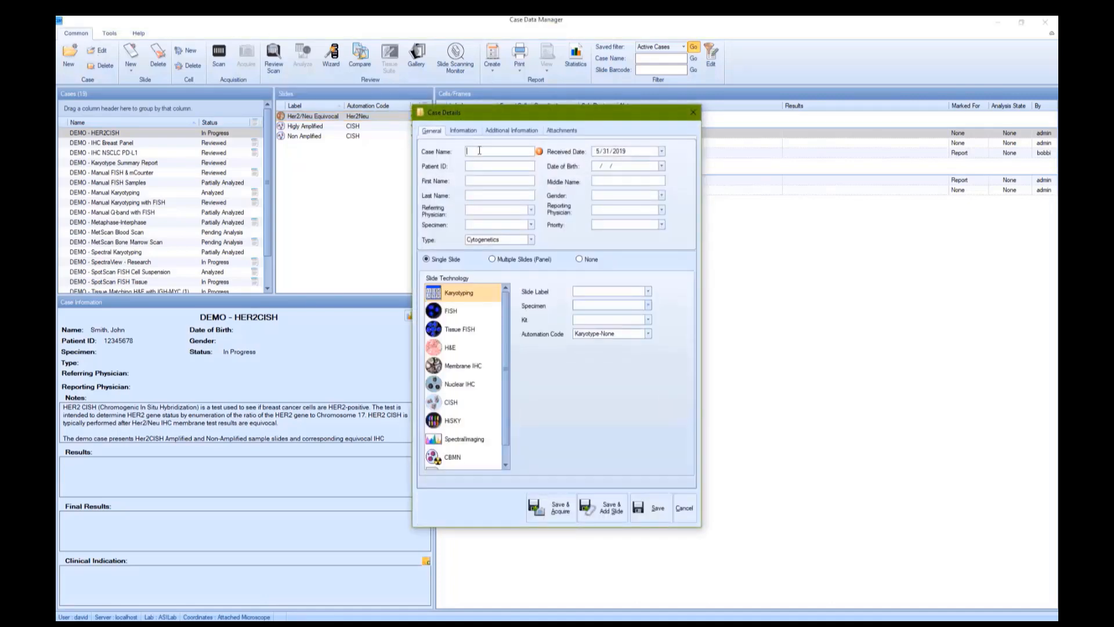
pyautogui.write('CAs')
pyautogui.write('e 23')
pyautogui.write('24hr')
pyautogui.click(655, 513)
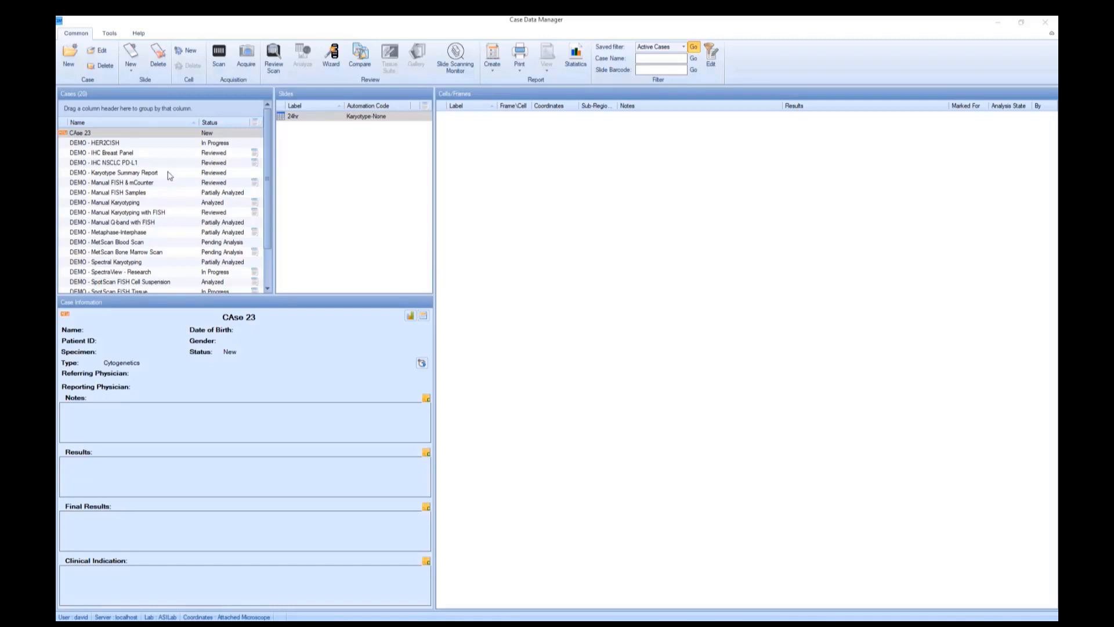
# Open image acquisition for the 24hr slide and frame the whole metaphase spread with a region of about 672 by 816.
pyautogui.click(304, 119)
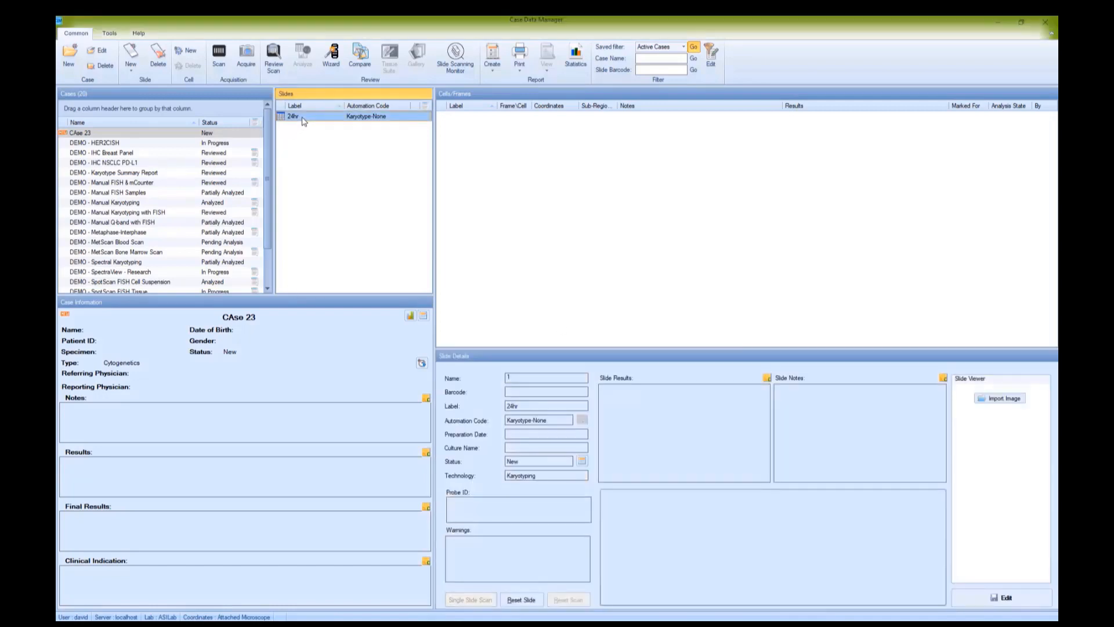
pyautogui.click(246, 55)
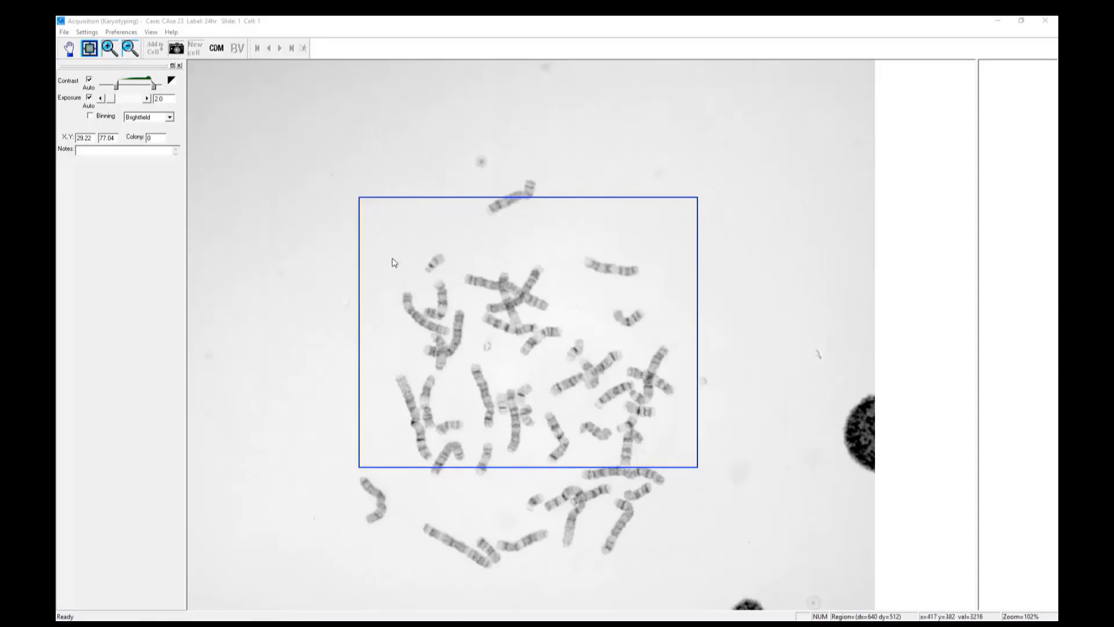
pyautogui.click(341, 165)
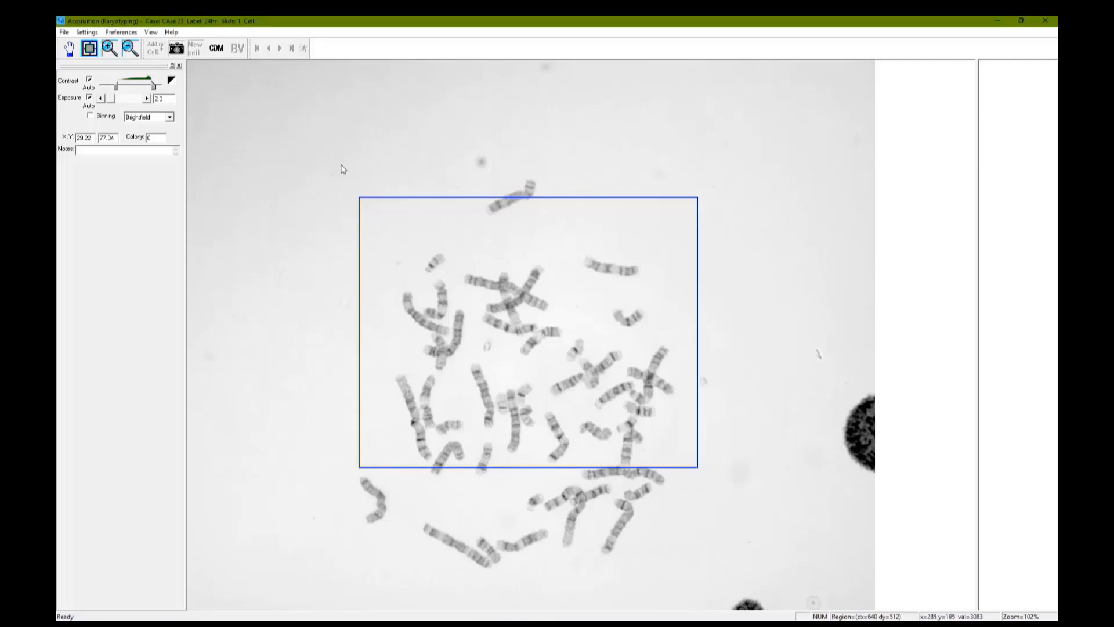
pyautogui.moveTo(341, 165); pyautogui.dragTo(703, 599)
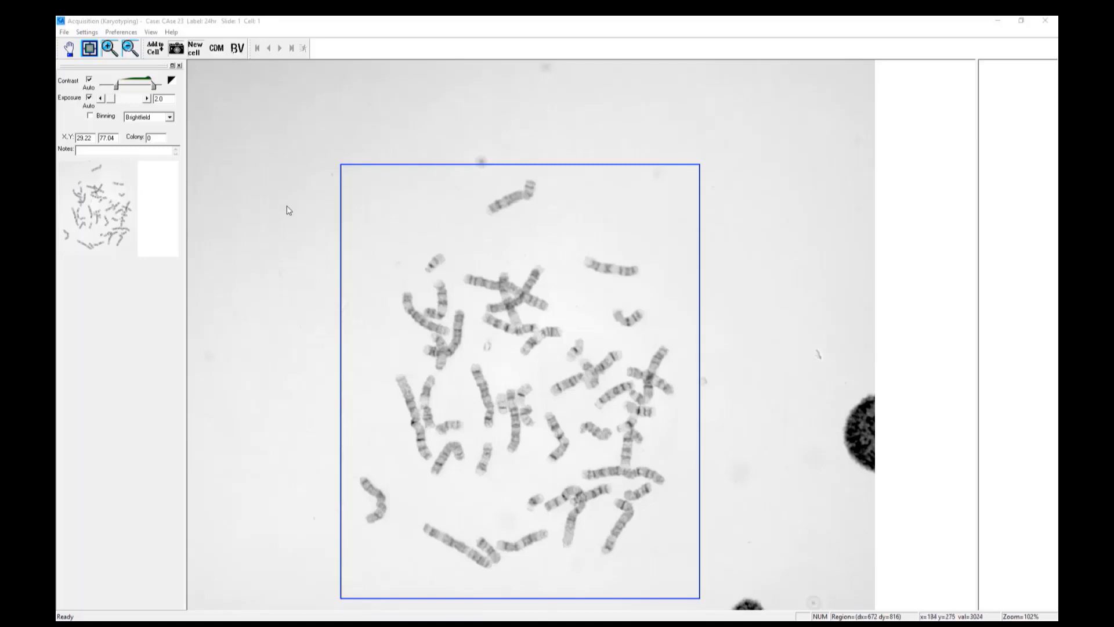
# Capture a new cell region of about 784 by 672 without the uppermost chromosome, and frame that chromosome as an addition to the current image.
pyautogui.moveTo(287, 205)
pyautogui.mouseDown()
pyautogui.moveTo(447, 277)
pyautogui.moveTo(660, 325)
pyautogui.moveTo(721, 430)
pyautogui.moveTo(723, 584)
pyautogui.mouseUp()
pyautogui.moveTo(325, 228); pyautogui.dragTo(743, 587)
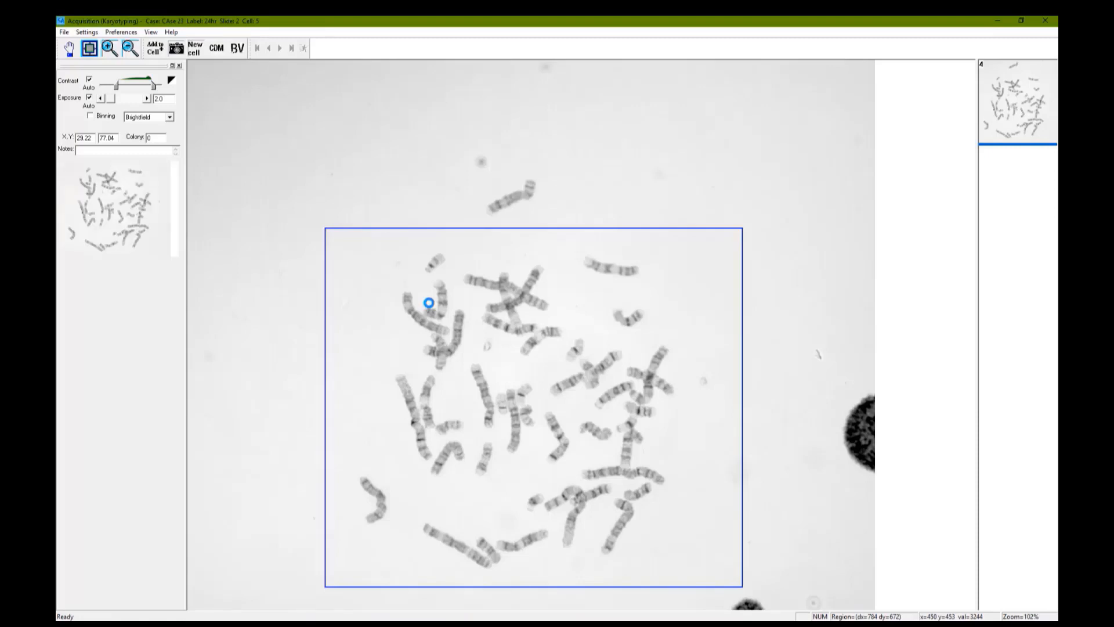
pyautogui.click(155, 52)
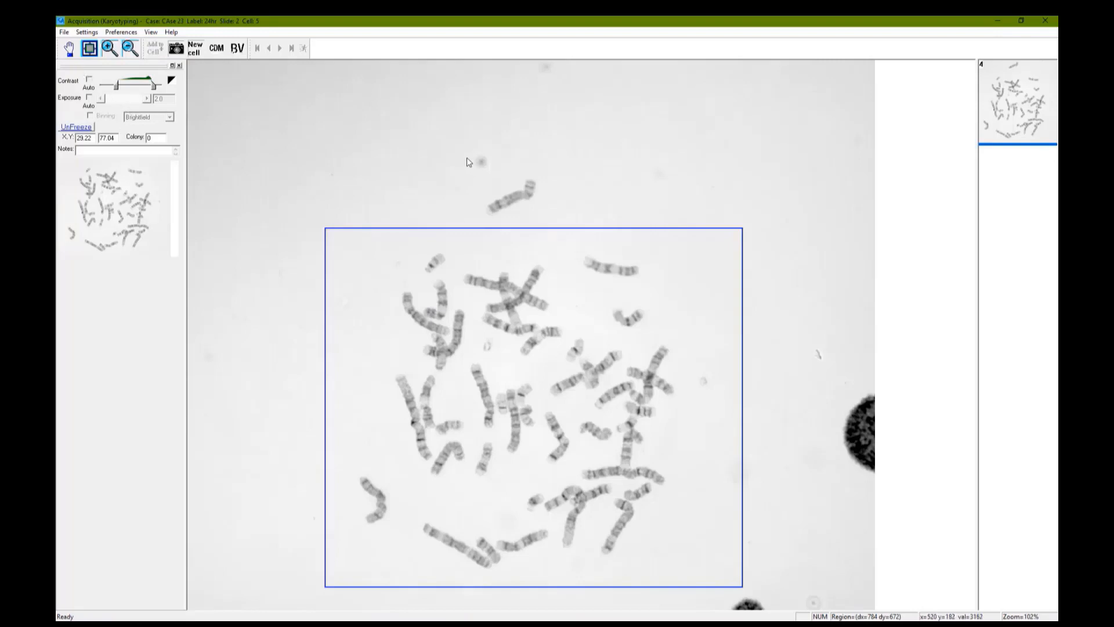
pyautogui.moveTo(467, 158); pyautogui.dragTo(550, 225)
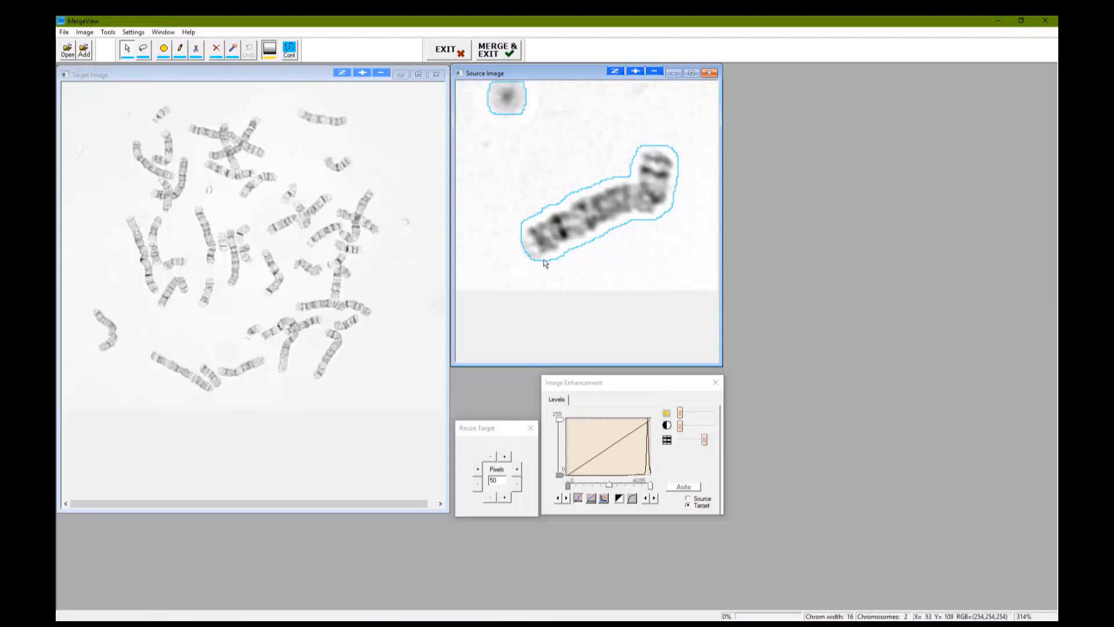
# Extend the outline around the lower end of the source chromosome and copy it into the empty area left of the target spread.
pyautogui.click(234, 50)
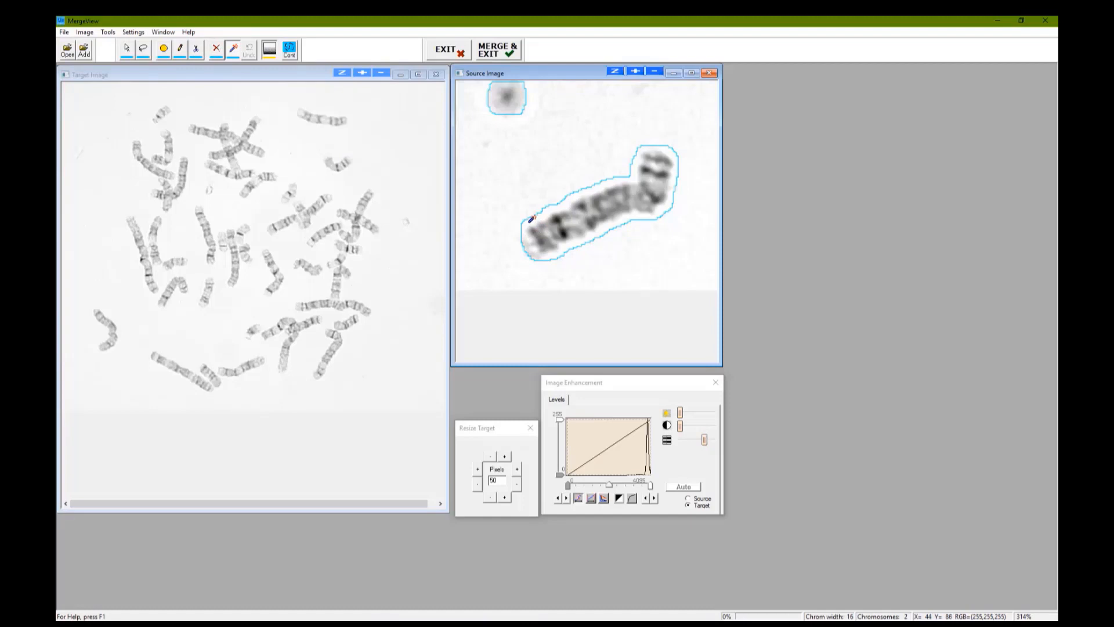
pyautogui.moveTo(529, 221)
pyautogui.mouseDown()
pyautogui.moveTo(515, 238)
pyautogui.moveTo(523, 262)
pyautogui.moveTo(562, 251)
pyautogui.mouseUp()
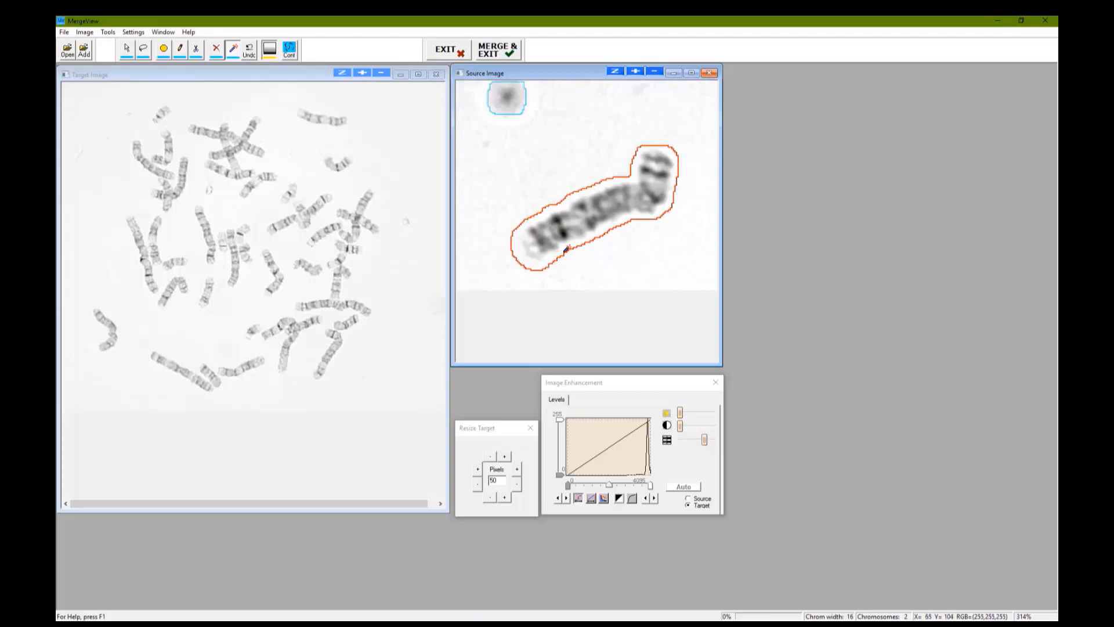
pyautogui.click(128, 52)
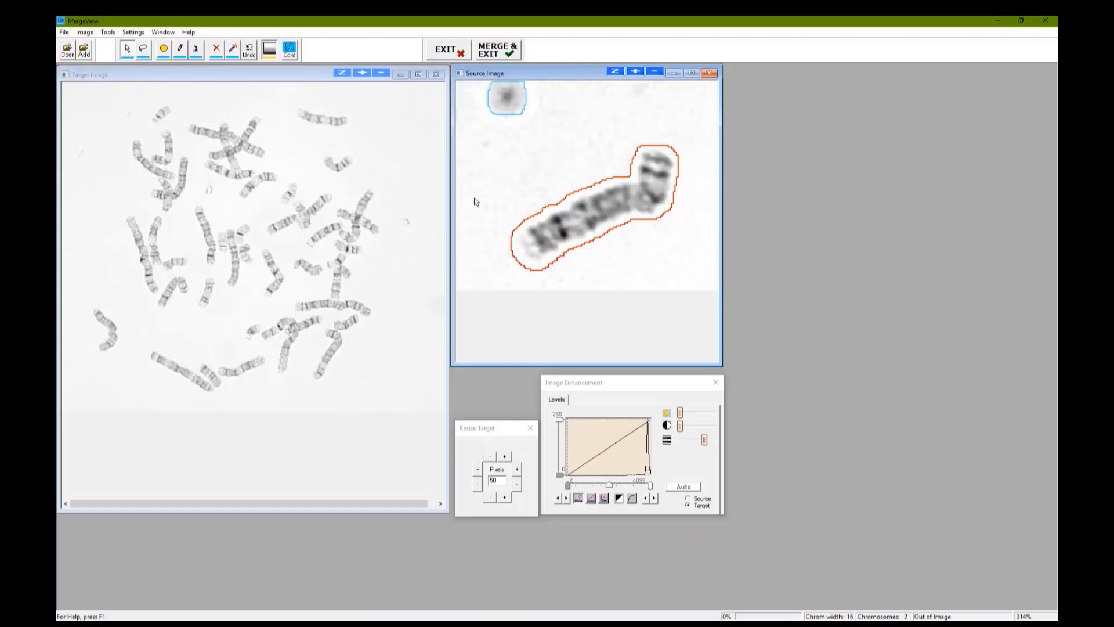
pyautogui.click(340, 343)
pyautogui.moveTo(340, 343); pyautogui.dragTo(104, 190)
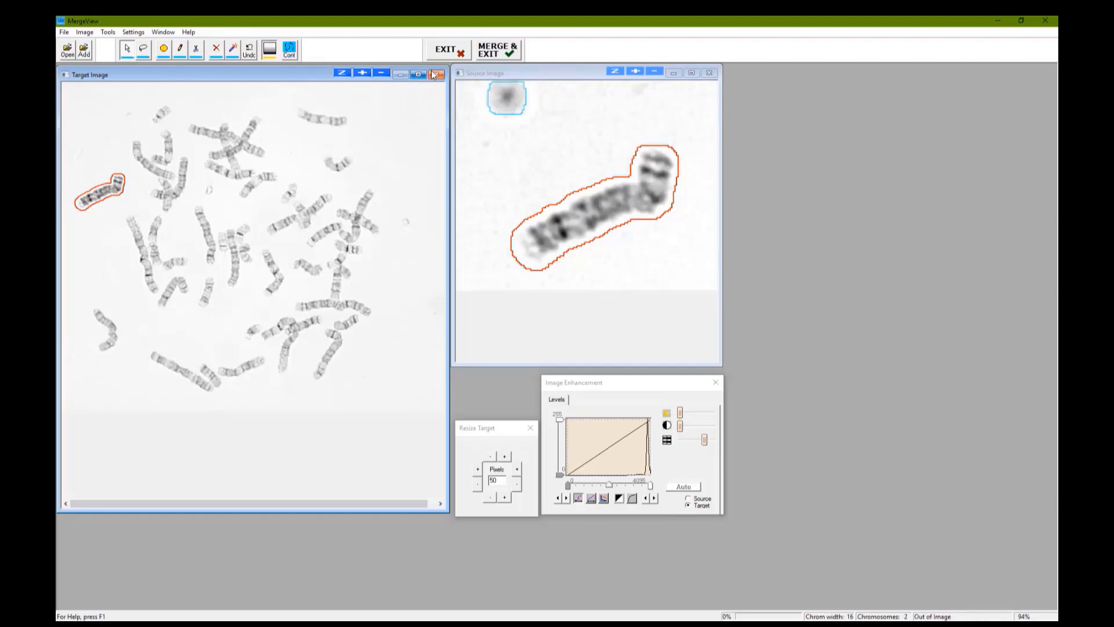
# Merge the added chromosome into the target image and close the acquisition, saving the acquired images.
pyautogui.click(497, 53)
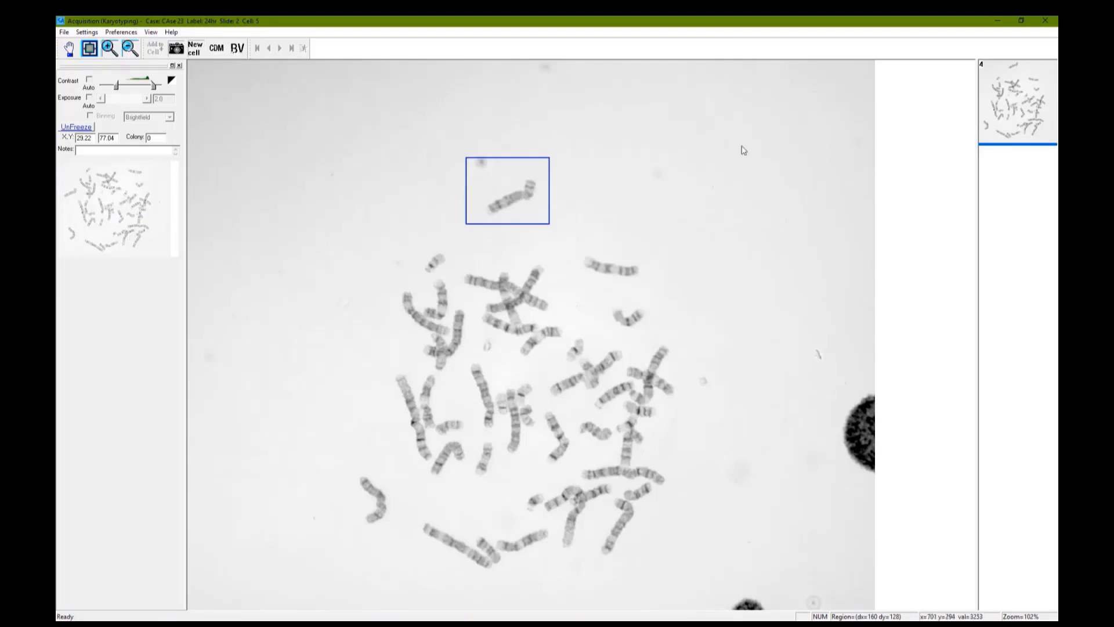
pyautogui.click(1045, 24)
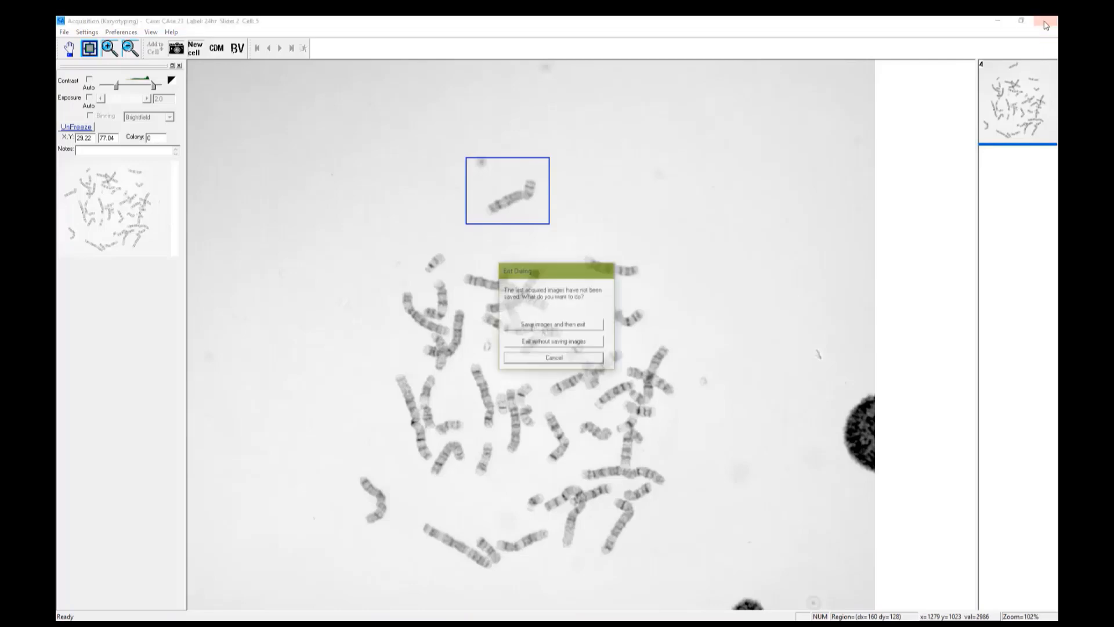
pyautogui.click(546, 326)
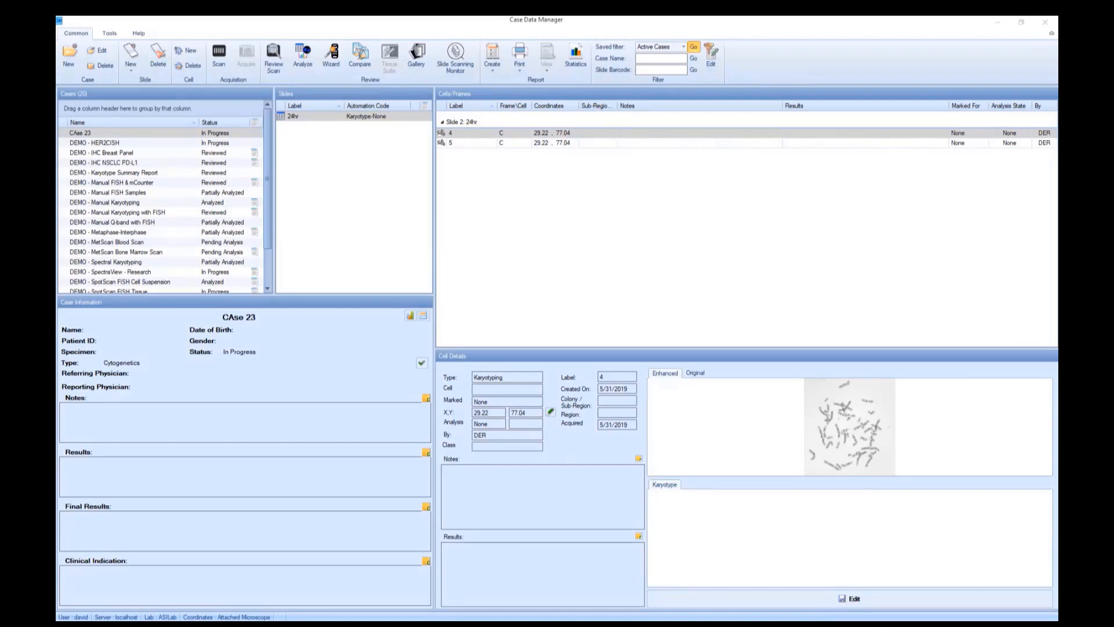
# Check the captured cells 5 and 4 of the slide and examine cell 4's enhanced image enlarged.
pyautogui.click(453, 146)
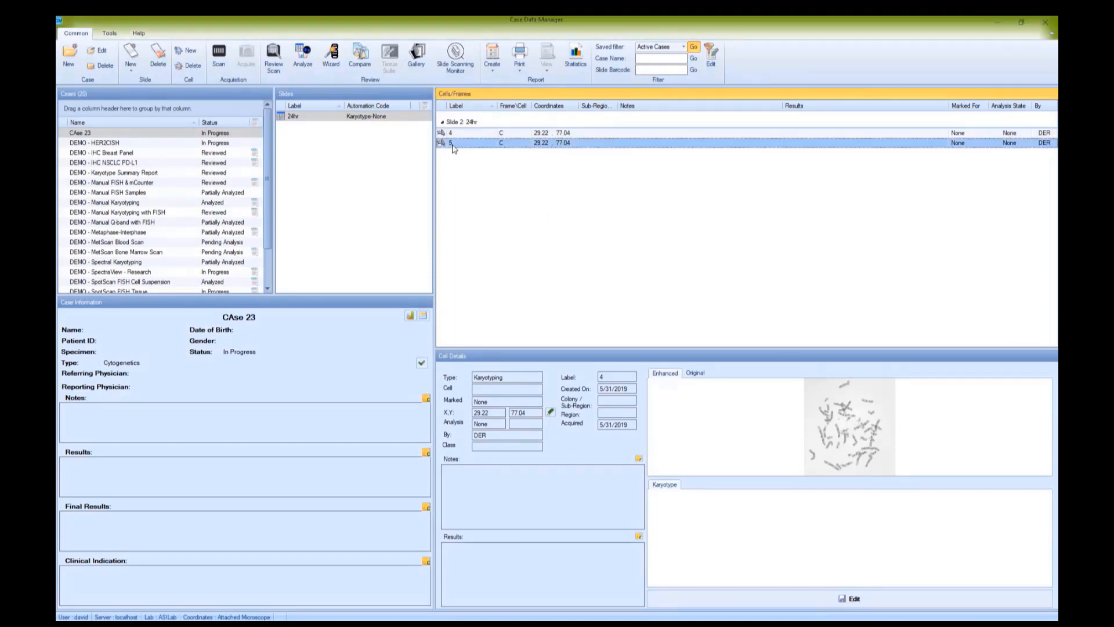
pyautogui.click(452, 134)
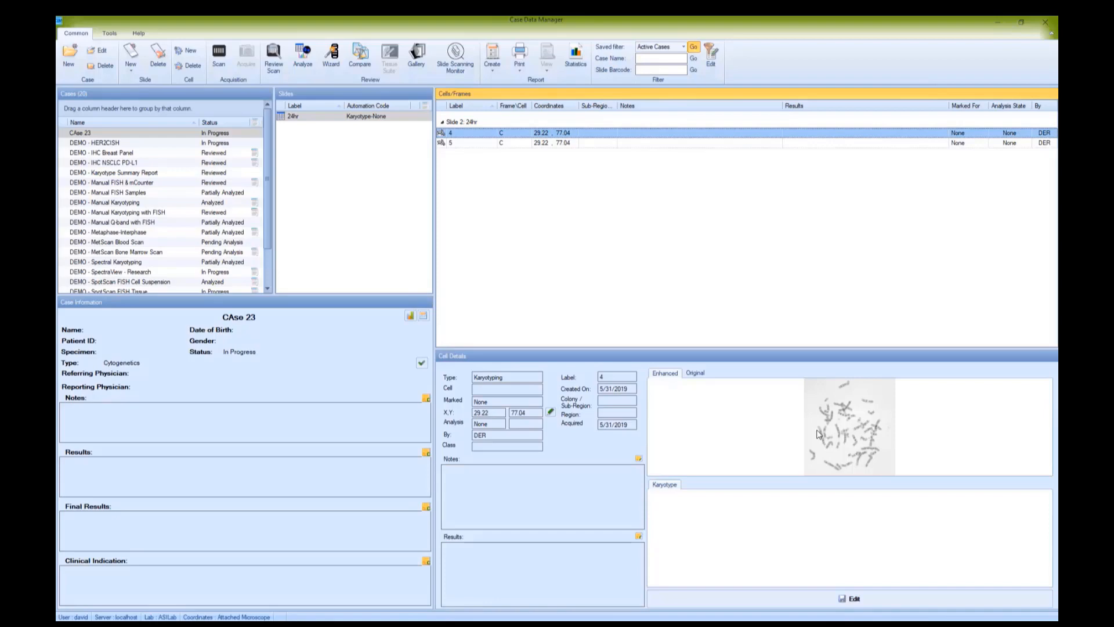
pyautogui.doubleClick(847, 431)
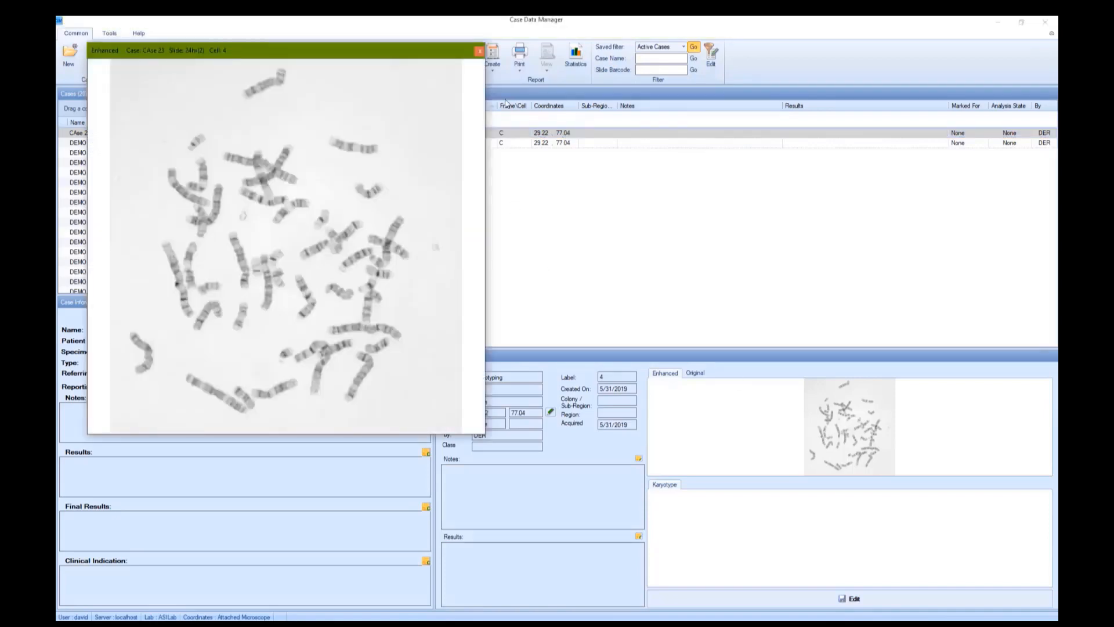
pyautogui.click(479, 51)
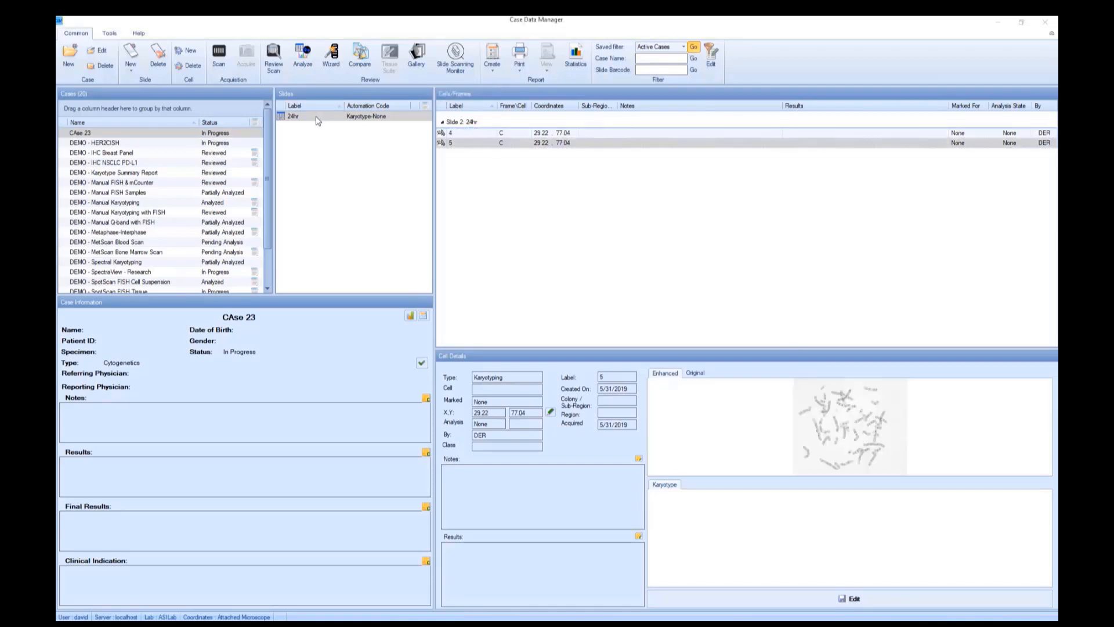
# Reopen image acquisition for the 24hr slide of CAse 23.
pyautogui.doubleClick(317, 121)
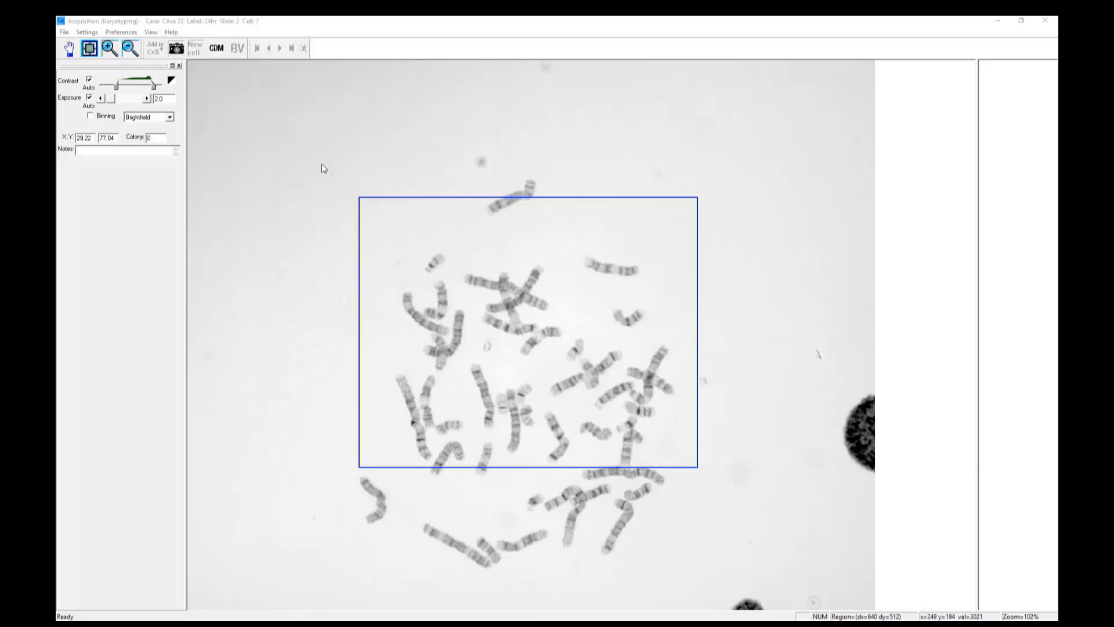
# Try capture regions of different sizes around the whole spread, parts of it and the uppermost chromosome alone.
pyautogui.moveTo(201, 65); pyautogui.dragTo(858, 602)
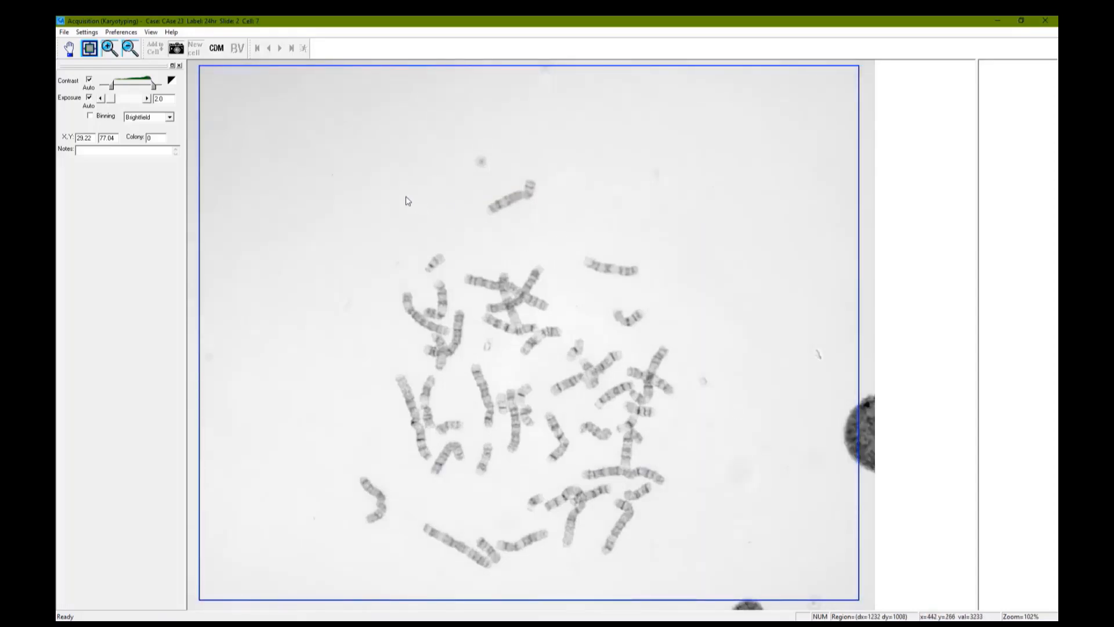
pyautogui.moveTo(333, 172); pyautogui.dragTo(717, 506)
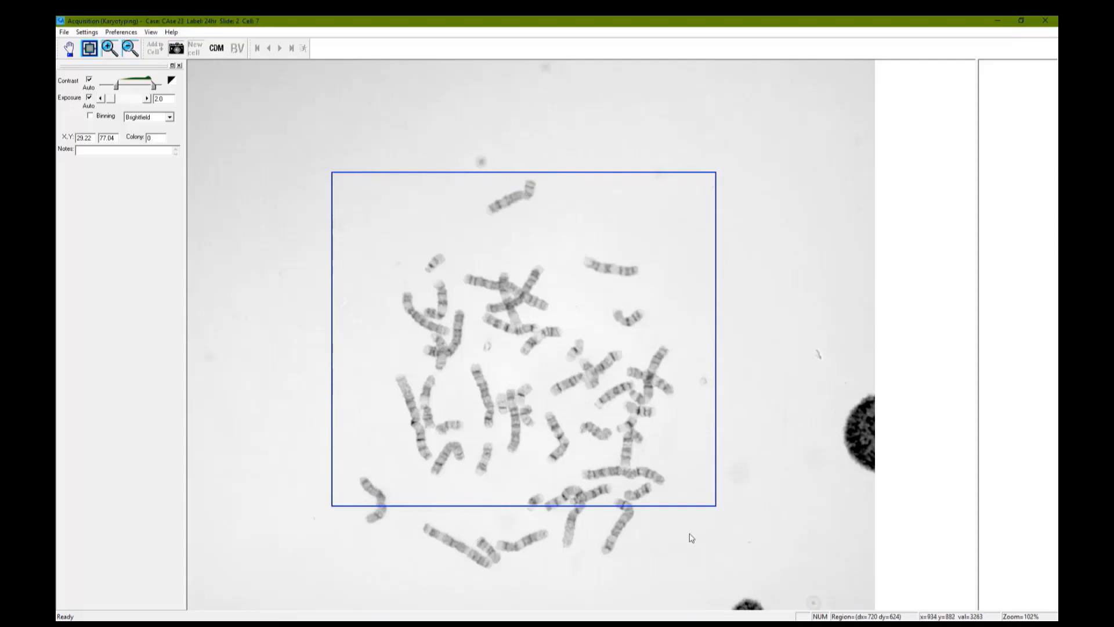
pyautogui.moveTo(249, 90); pyautogui.dragTo(809, 598)
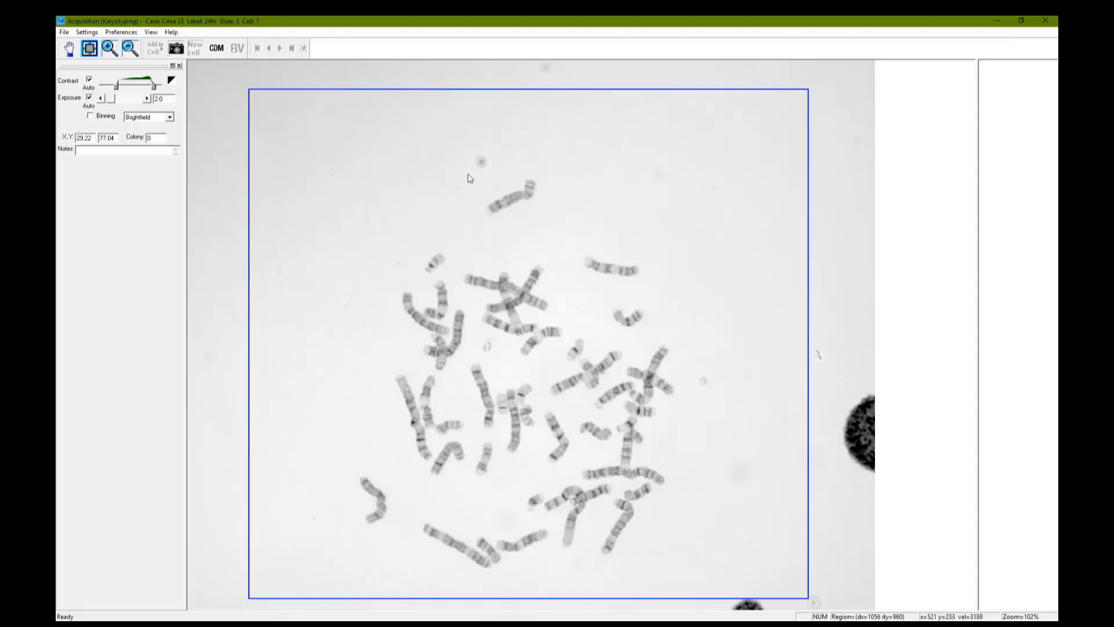
pyautogui.moveTo(450, 146); pyautogui.dragTo(566, 220)
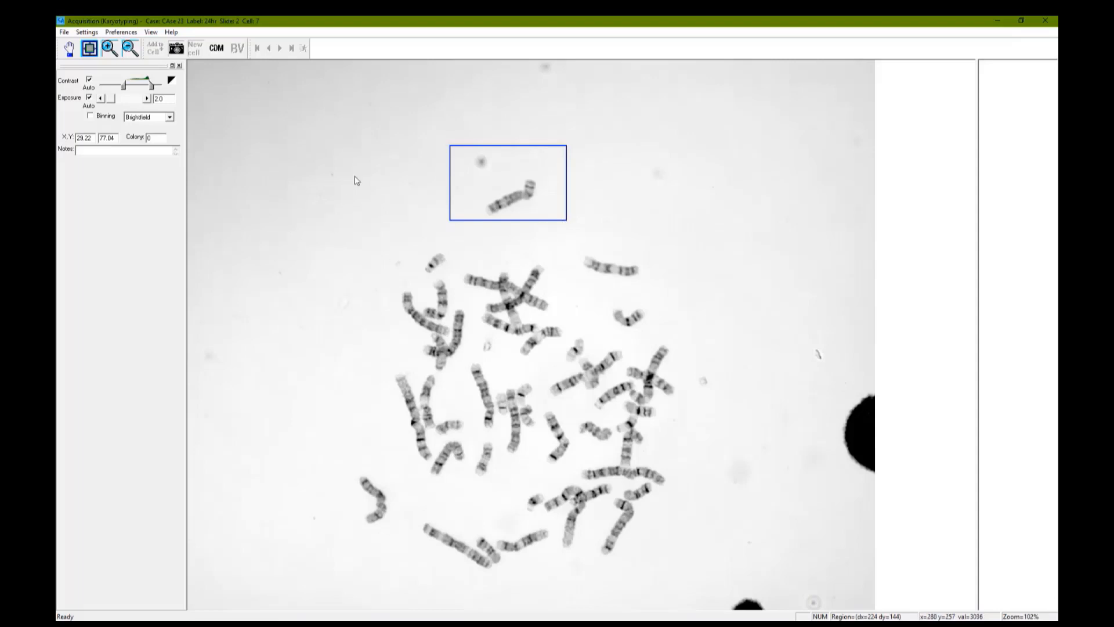
pyautogui.moveTo(352, 170); pyautogui.dragTo(727, 403)
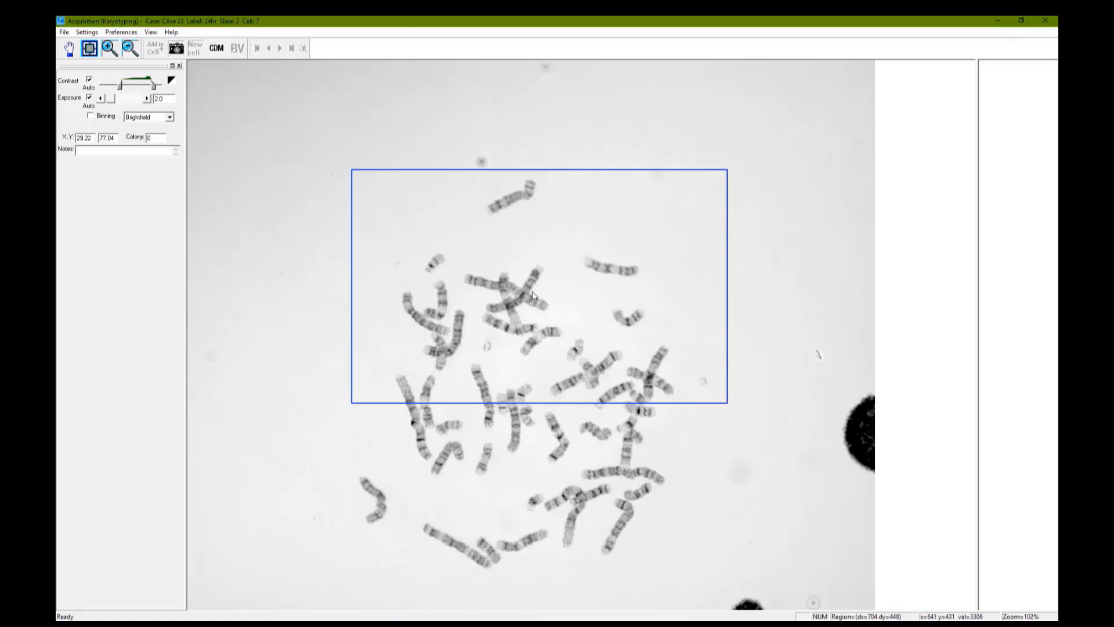
pyautogui.moveTo(272, 143); pyautogui.dragTo(781, 593)
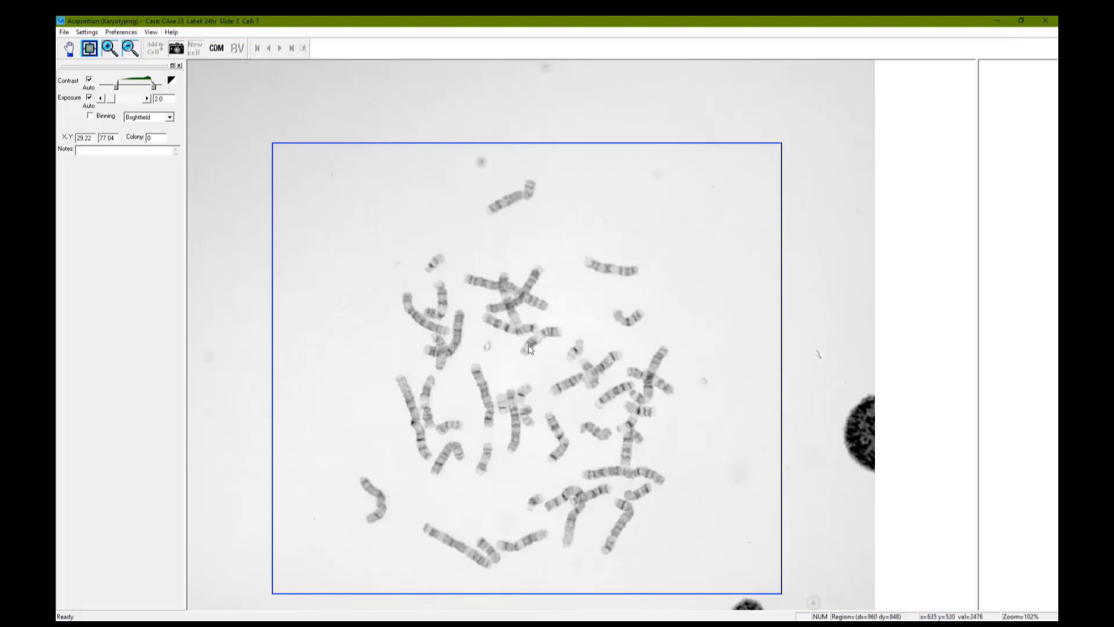
pyautogui.scroll(1, 528, 344)
pyautogui.scroll(-1, 557, 276)
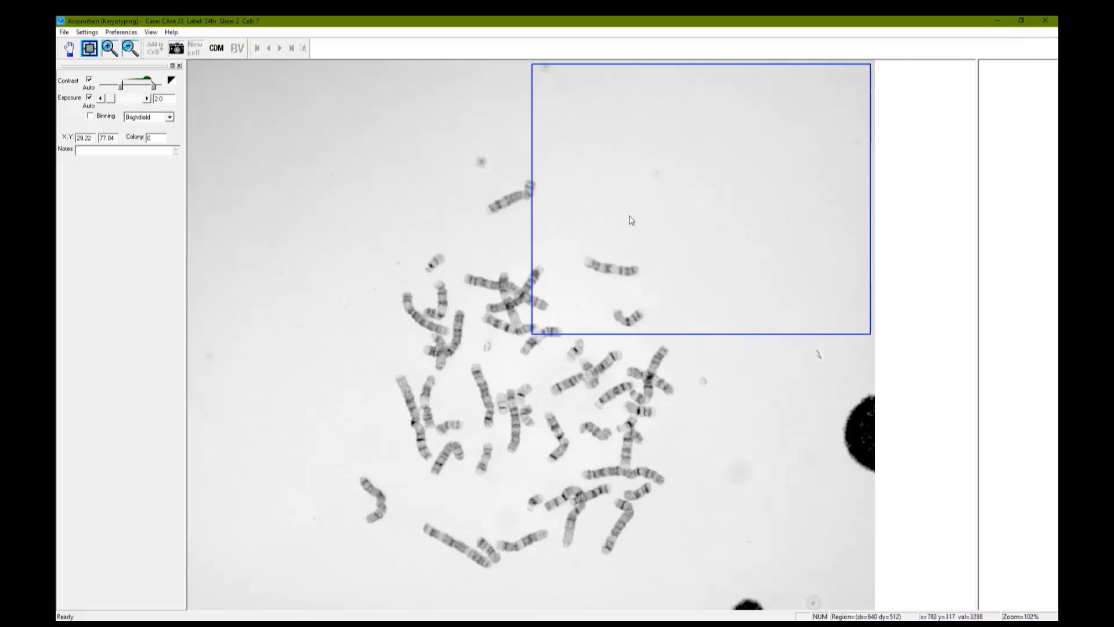
# Capture the spread without its uppermost chromosome in a region of about 816 by 688, and add a region of about 512 by 560 covering it.
pyautogui.moveTo(672, 181); pyautogui.dragTo(509, 318)
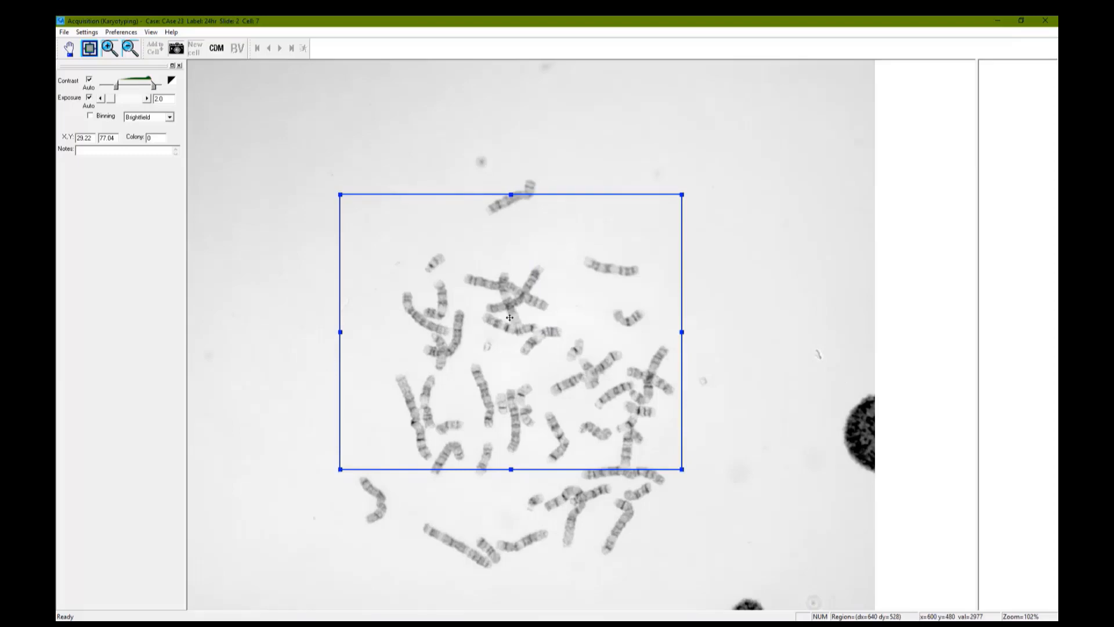
pyautogui.press('space')
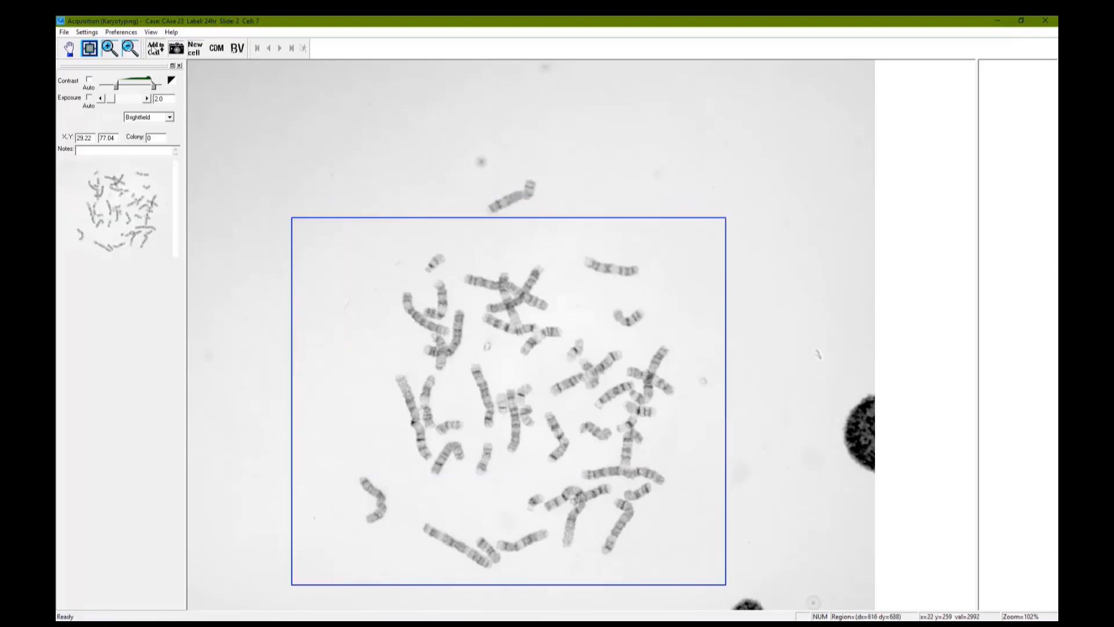
pyautogui.moveTo(455, 139); pyautogui.dragTo(562, 231)
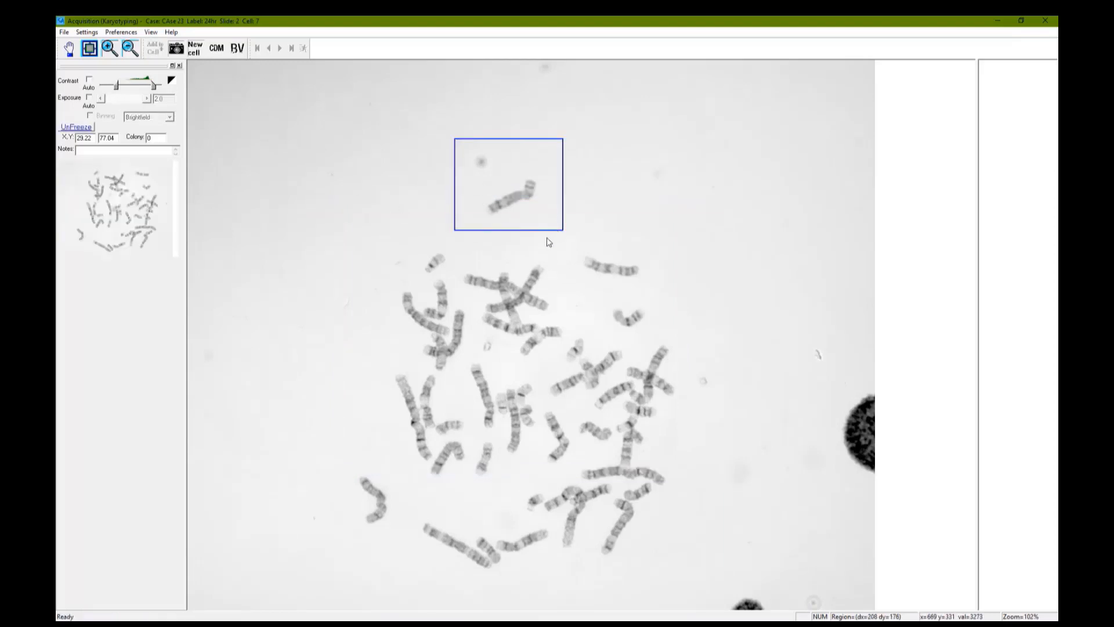
pyautogui.moveTo(733, 430); pyautogui.dragTo(697, 411)
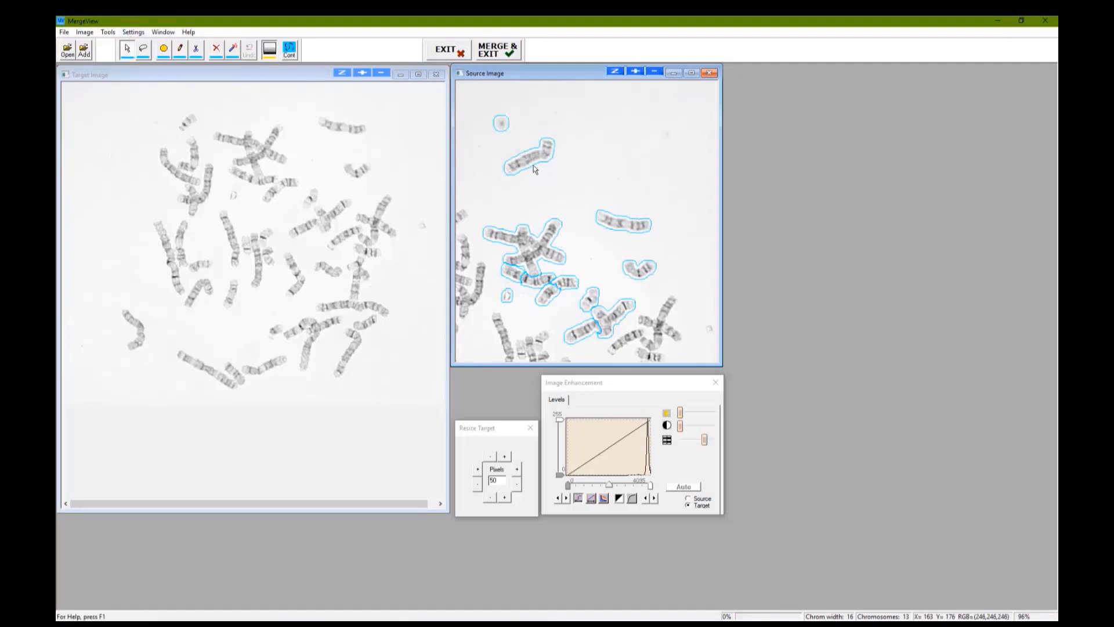
# Copy the uppermost bent chromosome and the long horizontal one from the source image into the target's empty upper-left area.
pyautogui.moveTo(529, 158); pyautogui.dragTo(100, 120)
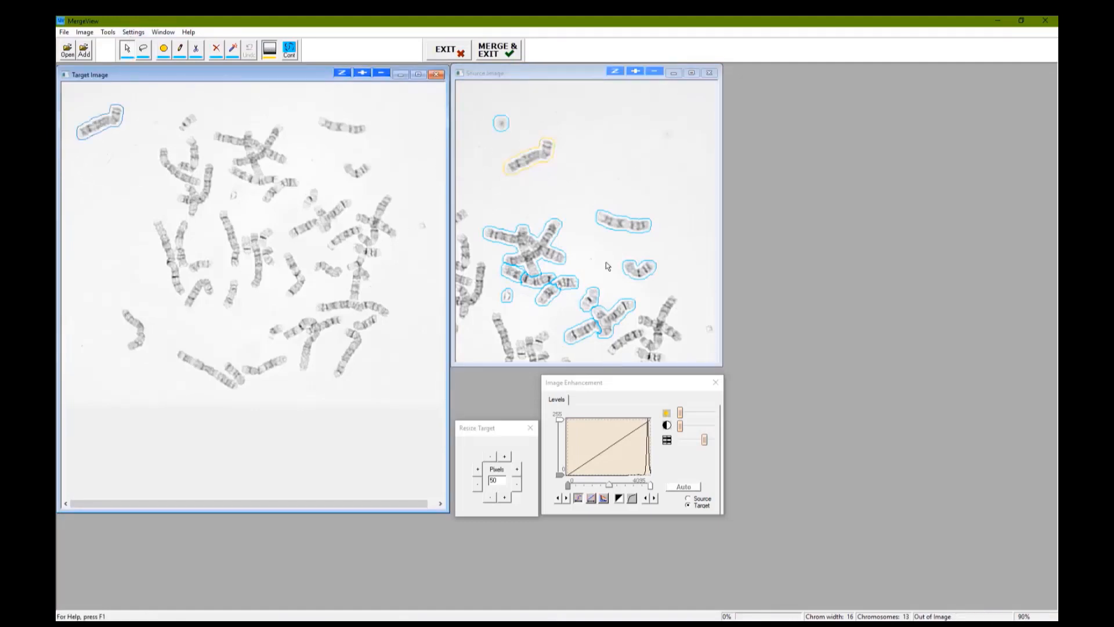
pyautogui.moveTo(632, 228); pyautogui.dragTo(106, 160)
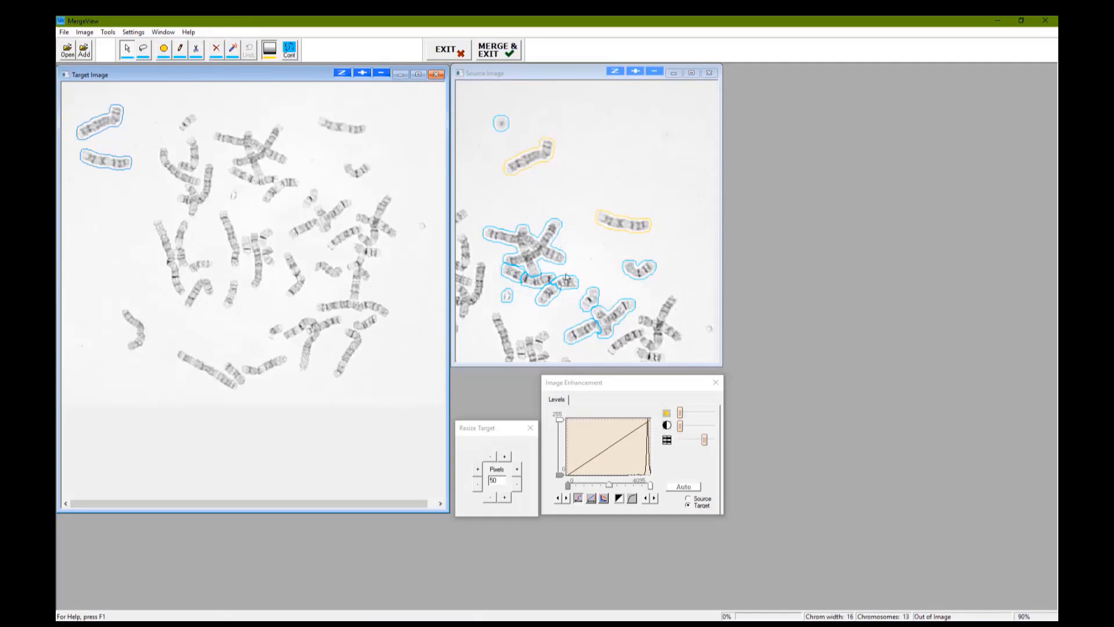
# Join the split outline of the chromosome below the source cluster, and merge it into the target image beneath the two copied ones.
pyautogui.click(238, 50)
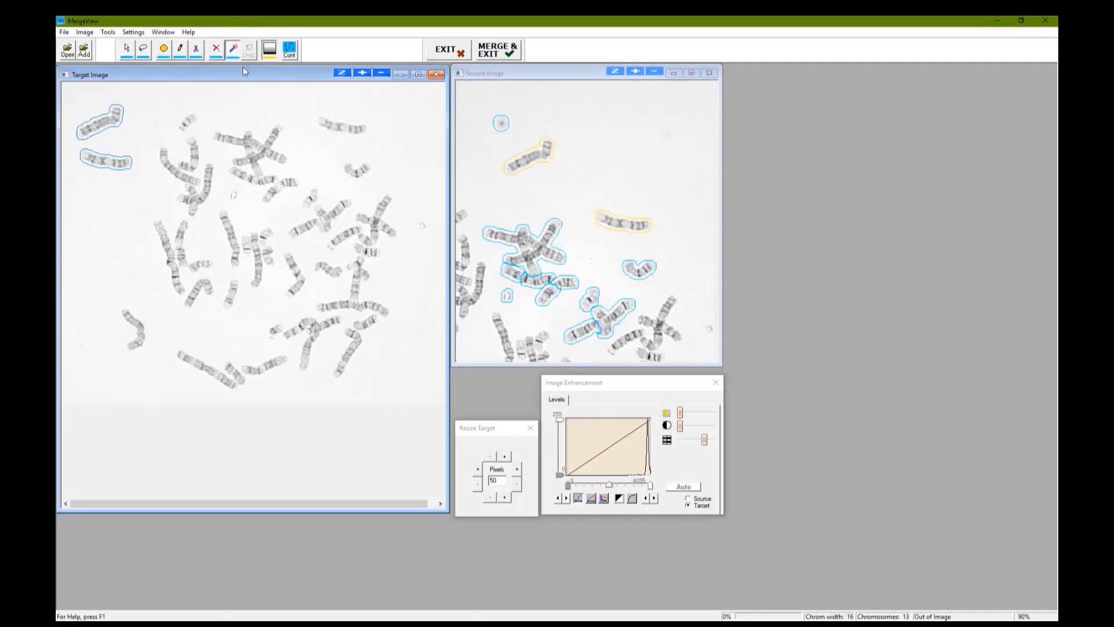
pyautogui.moveTo(551, 293); pyautogui.dragTo(570, 280)
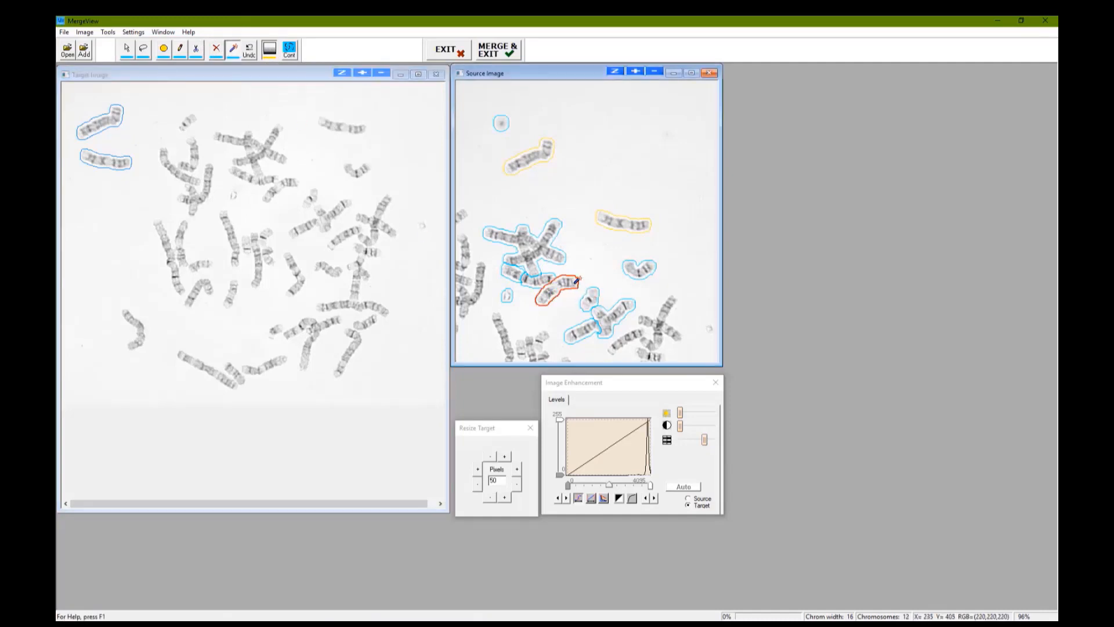
pyautogui.click(126, 49)
pyautogui.moveTo(552, 293); pyautogui.dragTo(103, 193)
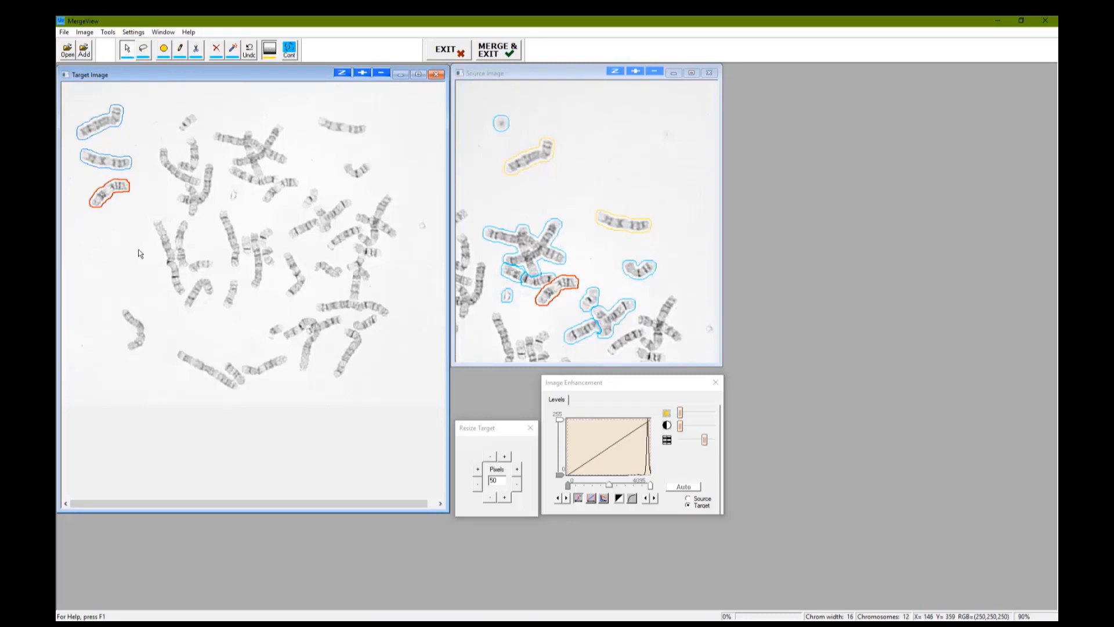
pyautogui.click(499, 51)
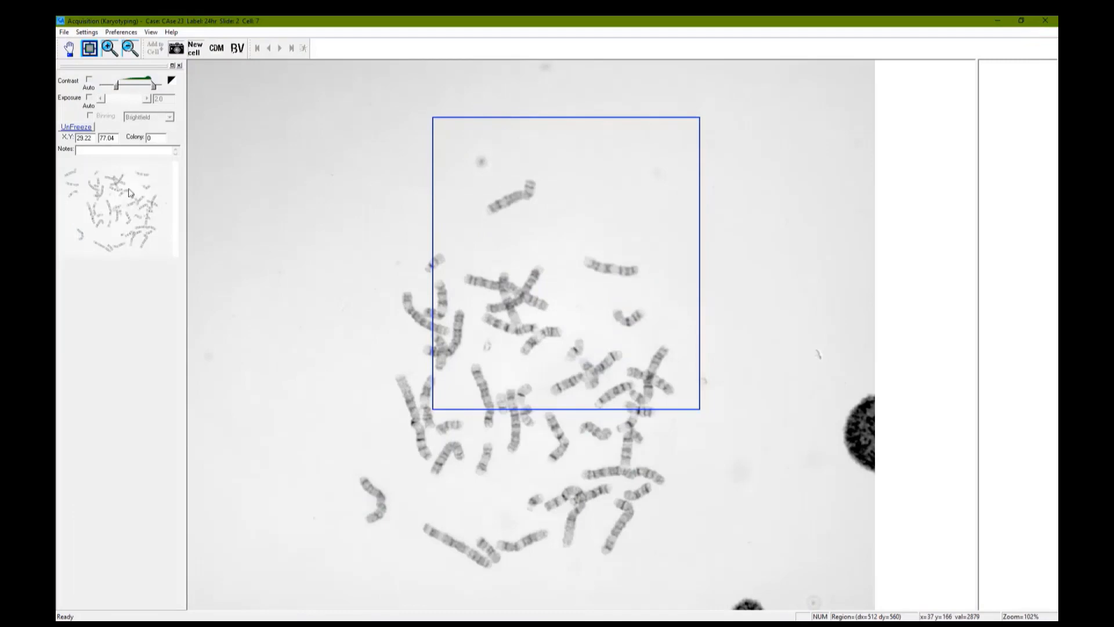